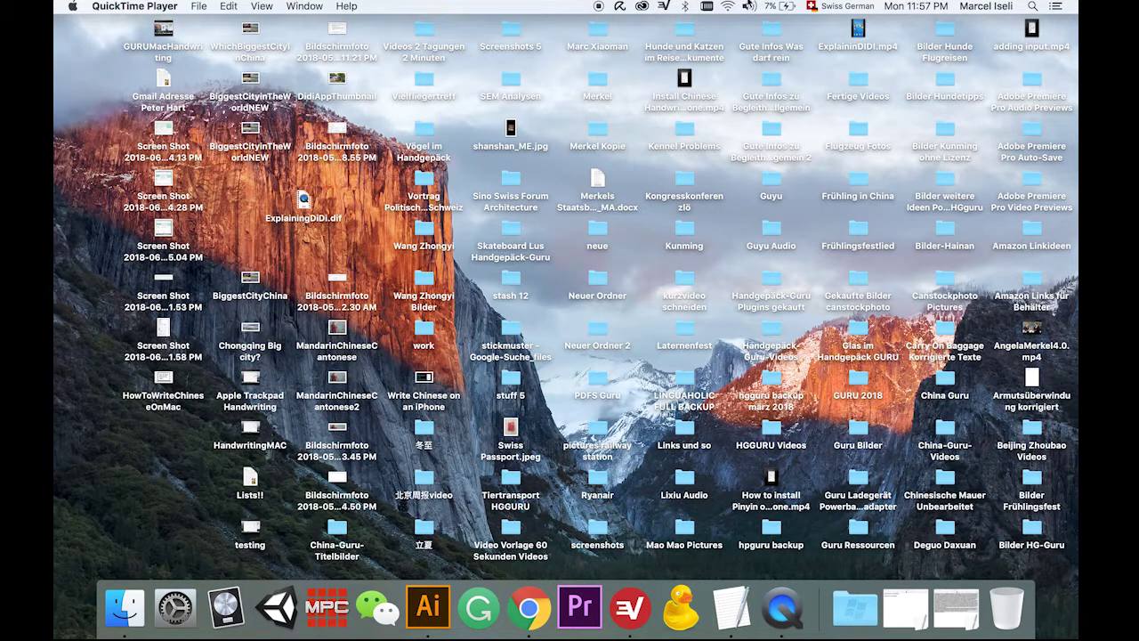
Step: Review the installed input sources in the menu bar, then open the Apple menu
left_click(842, 4)
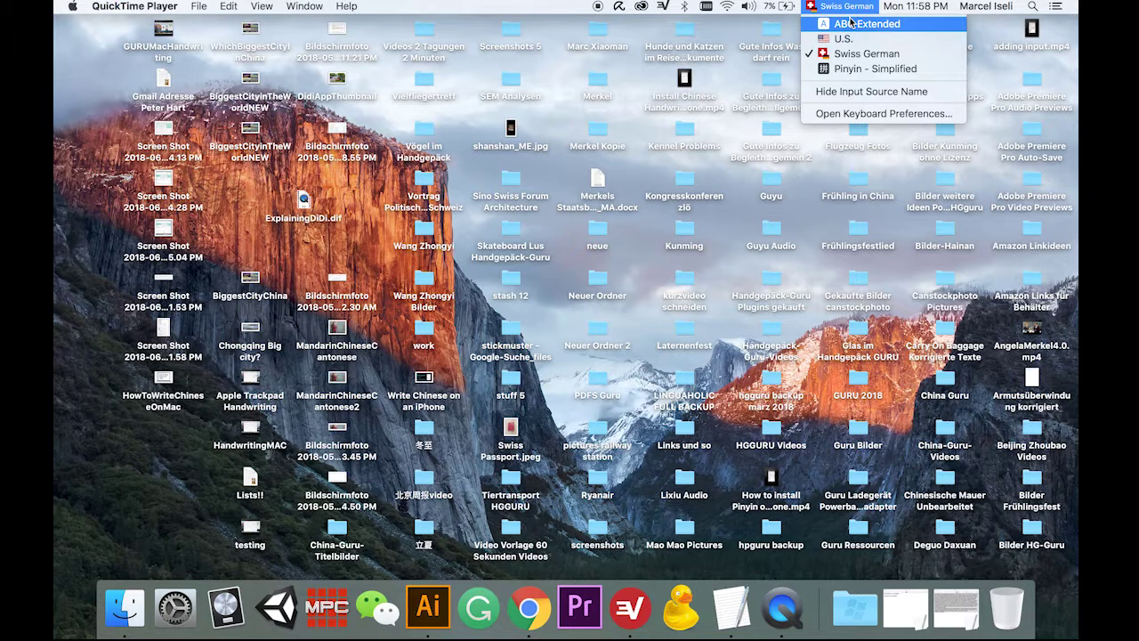
left_click(743, 34)
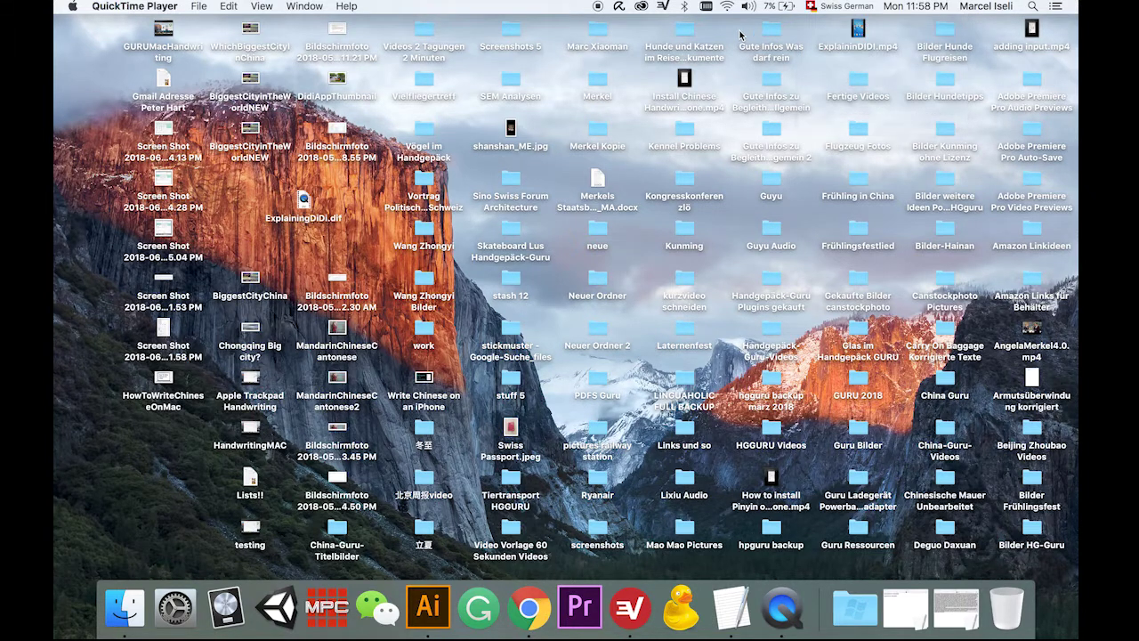
left_click(75, 5)
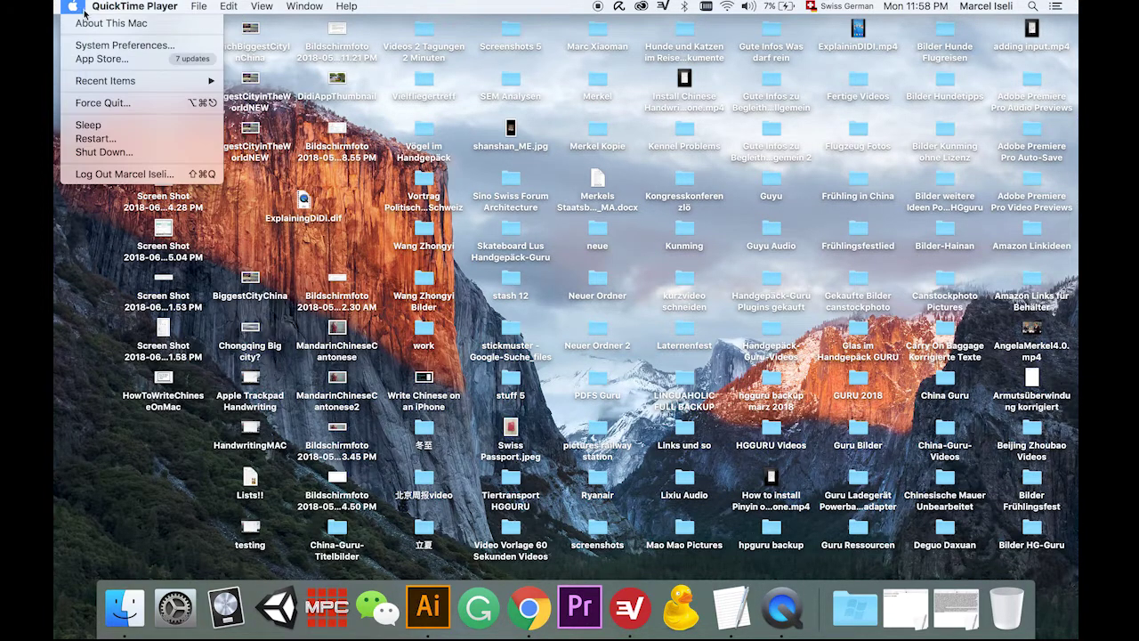
Step: Go to System Preferences > Keyboard > Input Sources
left_click(118, 47)
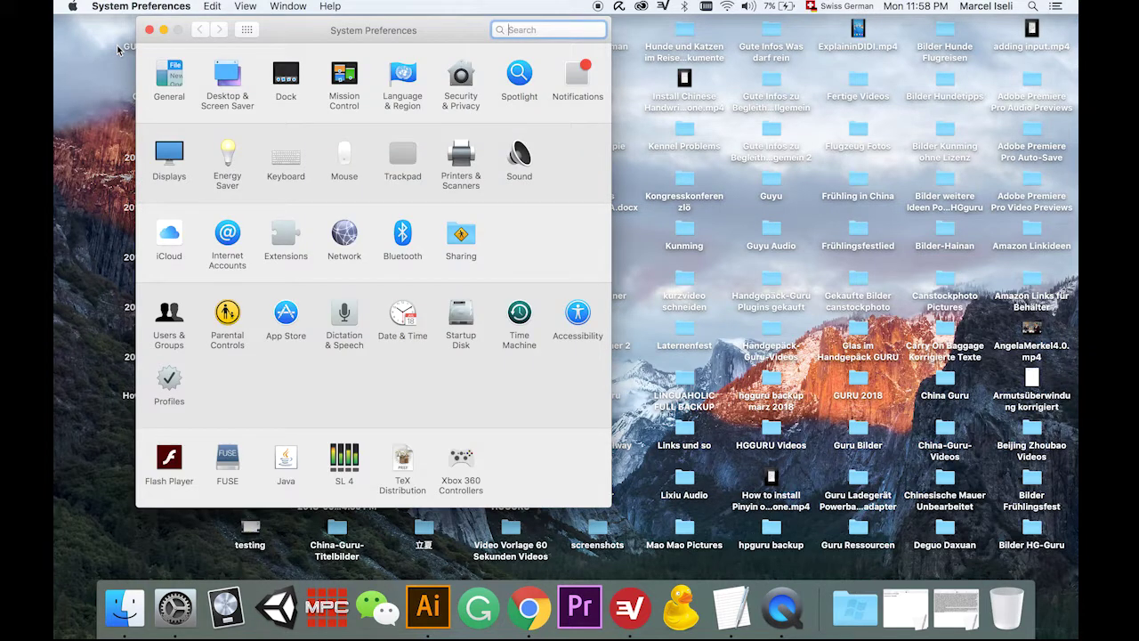
left_click(292, 164)
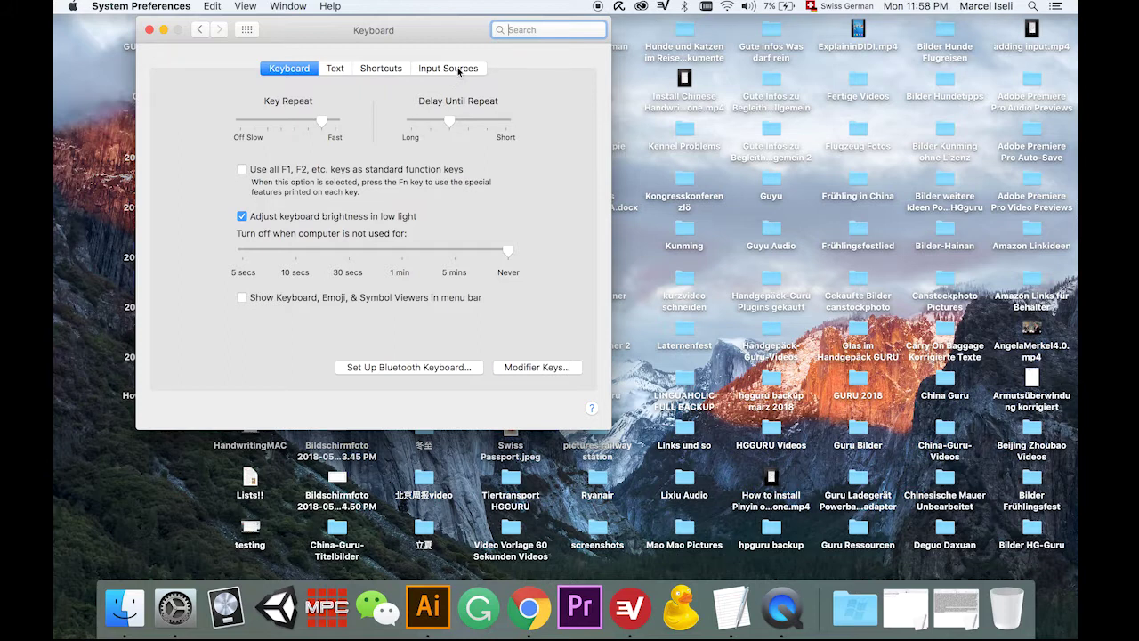
left_click(459, 72)
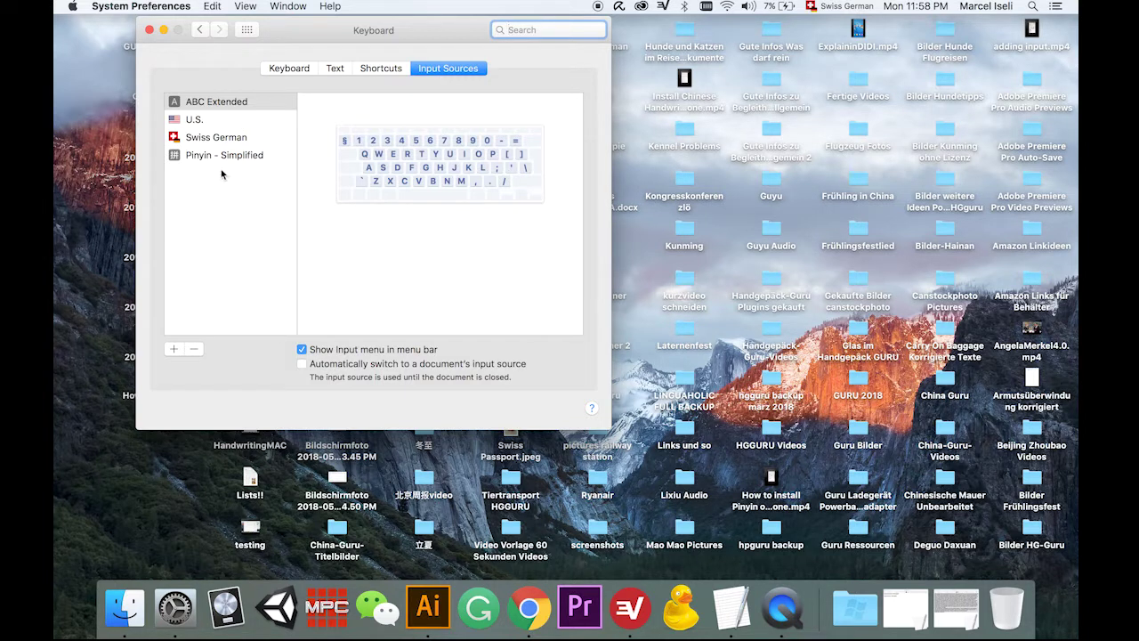
Step: Add the Chinese, Simplified Trackpad Handwriting input source and close Keyboard preferences
left_click(174, 349)
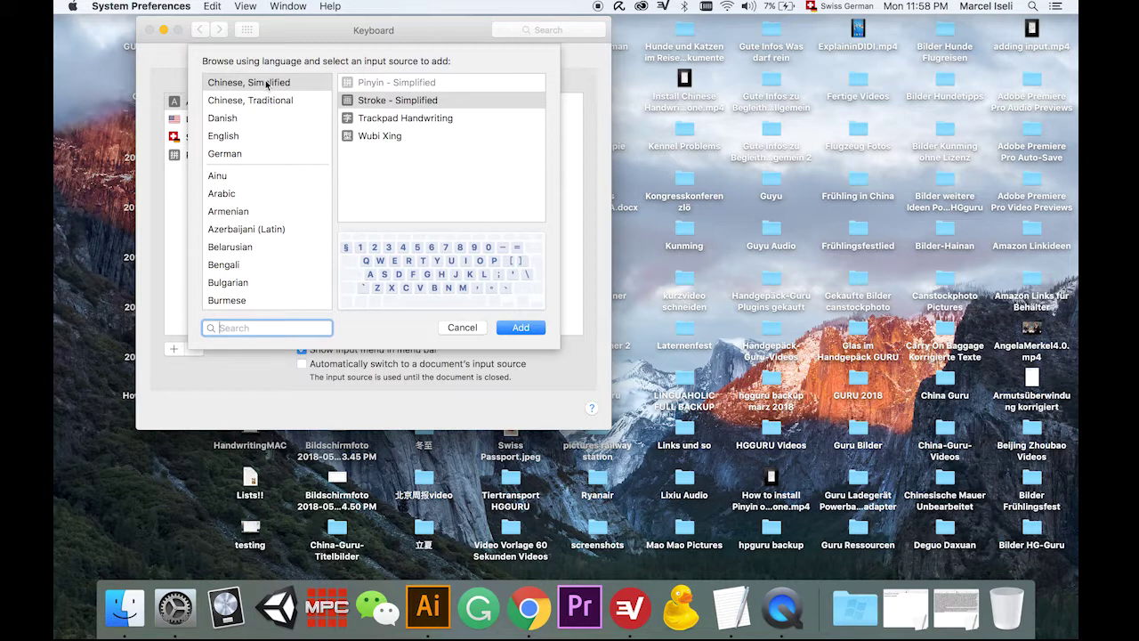
left_click(266, 101)
left_click(271, 83)
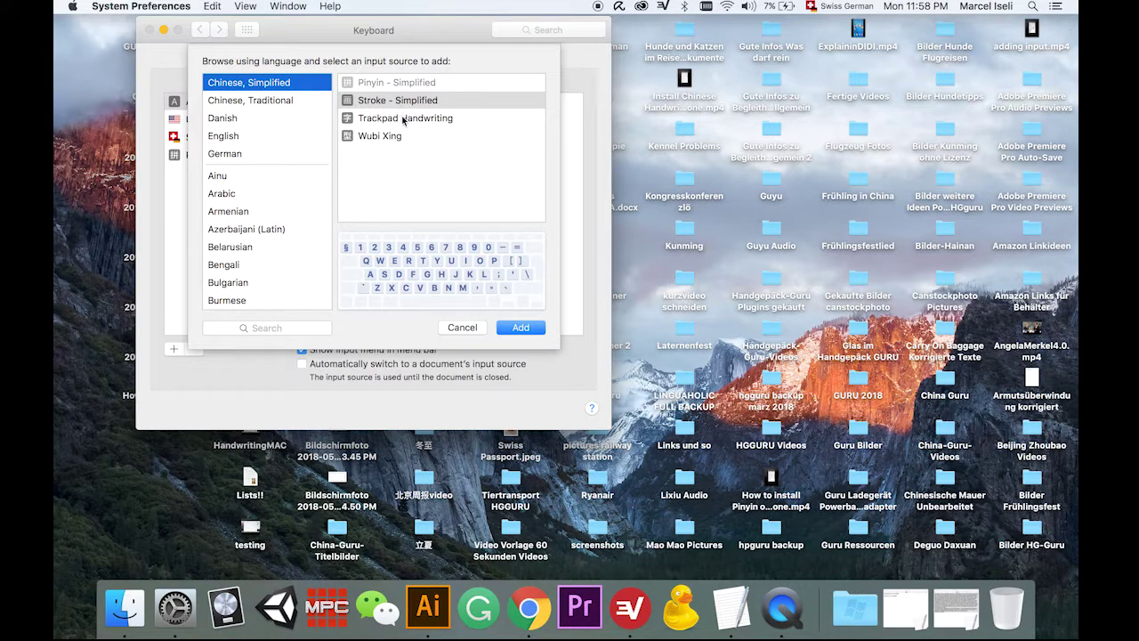
left_click(403, 119)
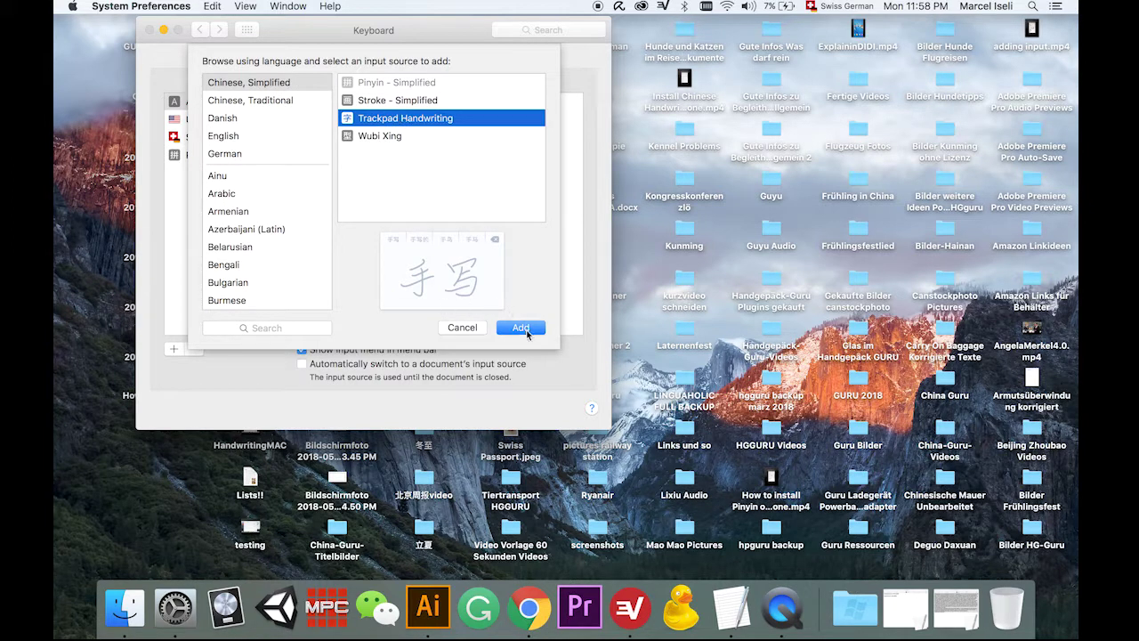
left_click(530, 330)
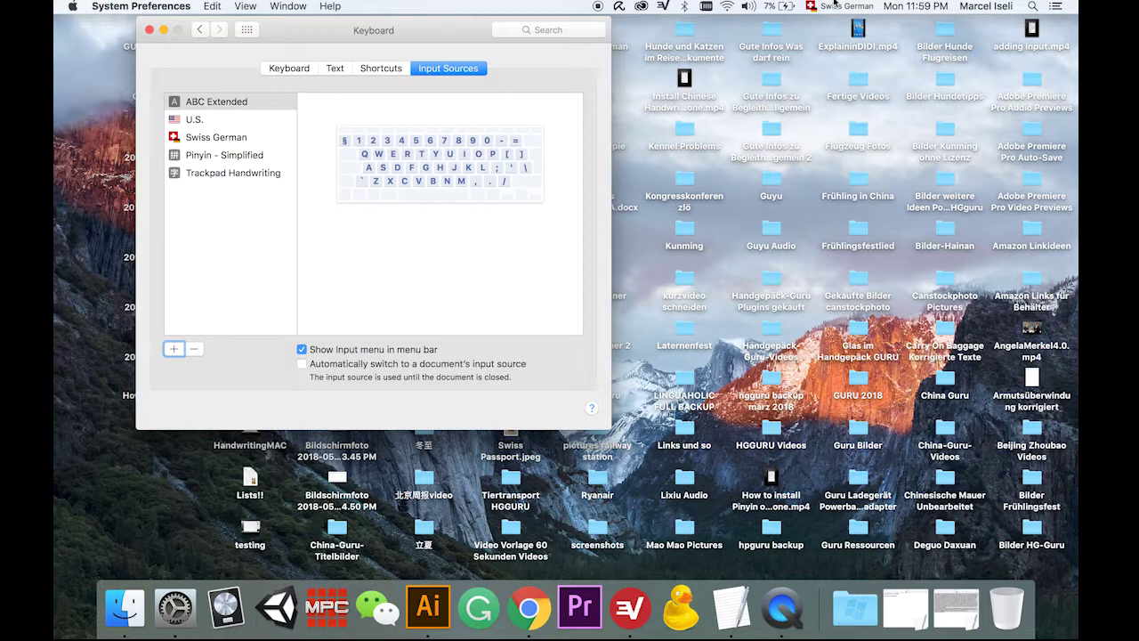
left_click(149, 30)
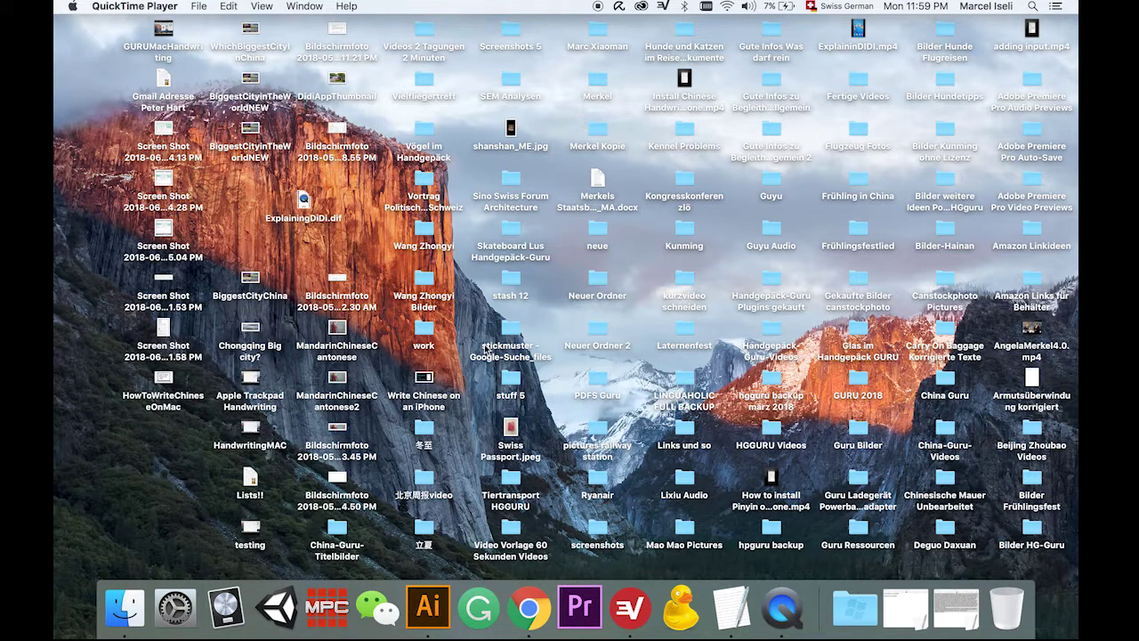
Step: Search Spotlight for 'pages' and launch the Pages app
left_click(1033, 6)
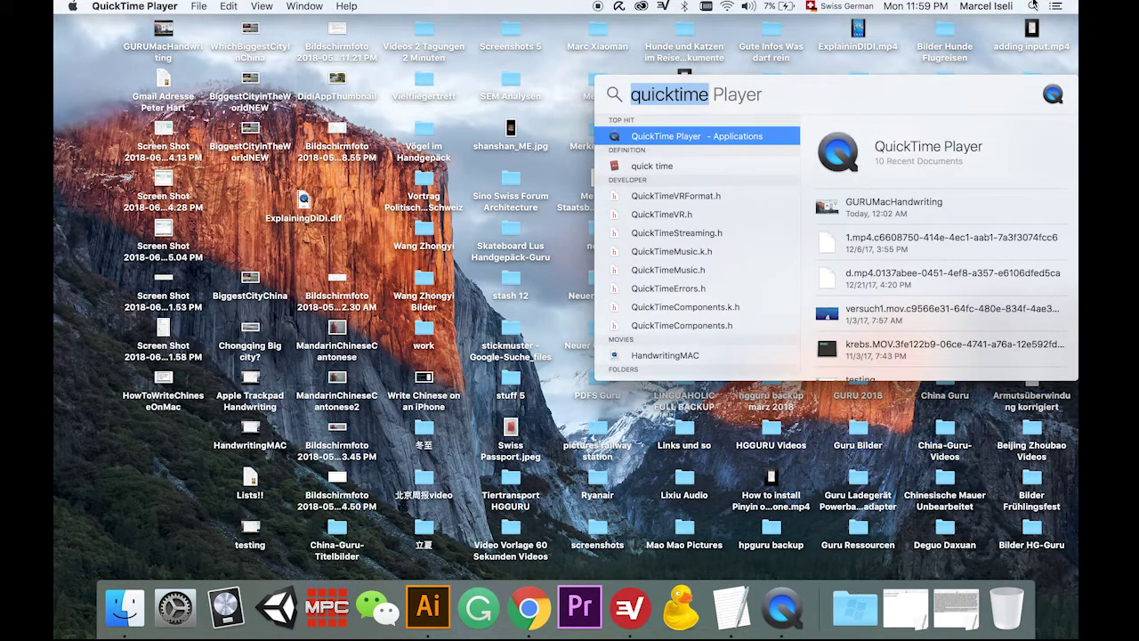
type("pages")
key("BackSpace")
key("BackSpace")
key("BackSpace")
type("pages")
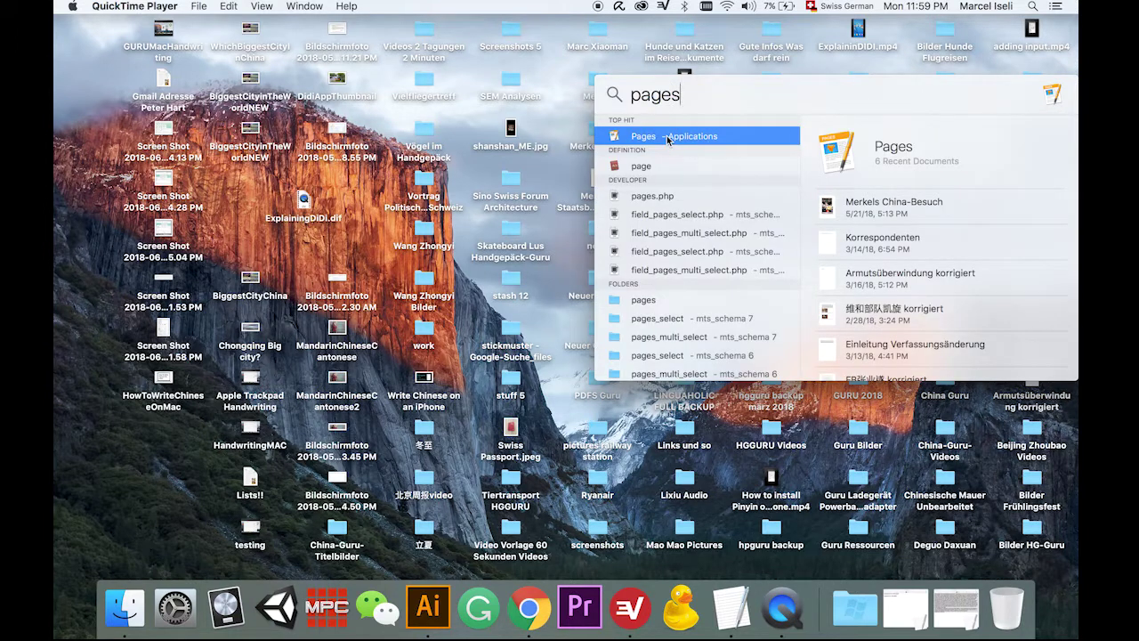
left_click(661, 137)
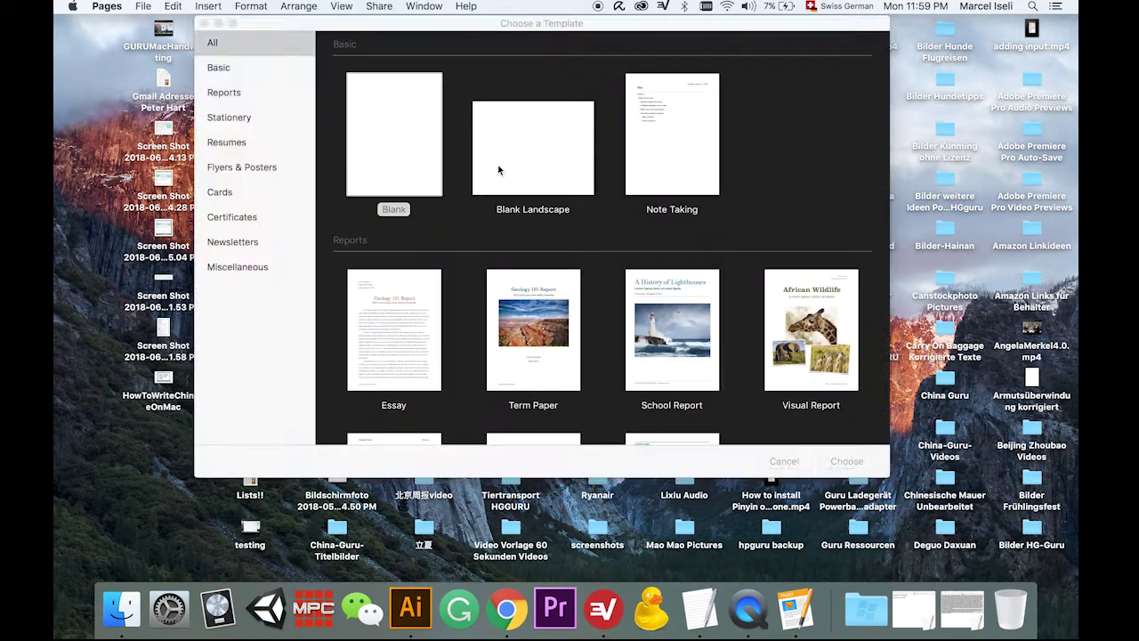
Step: Create a new Blank Pages document, nudge its window down, and show the input sources menu
double_click(415, 127)
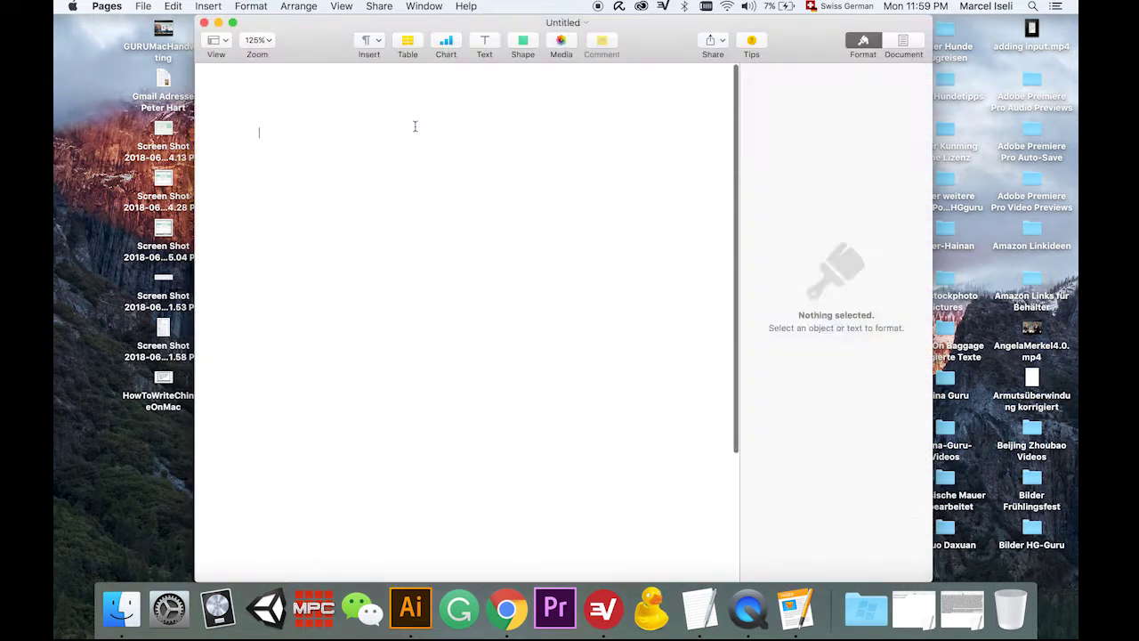
left_click_drag(336, 37, 337, 53)
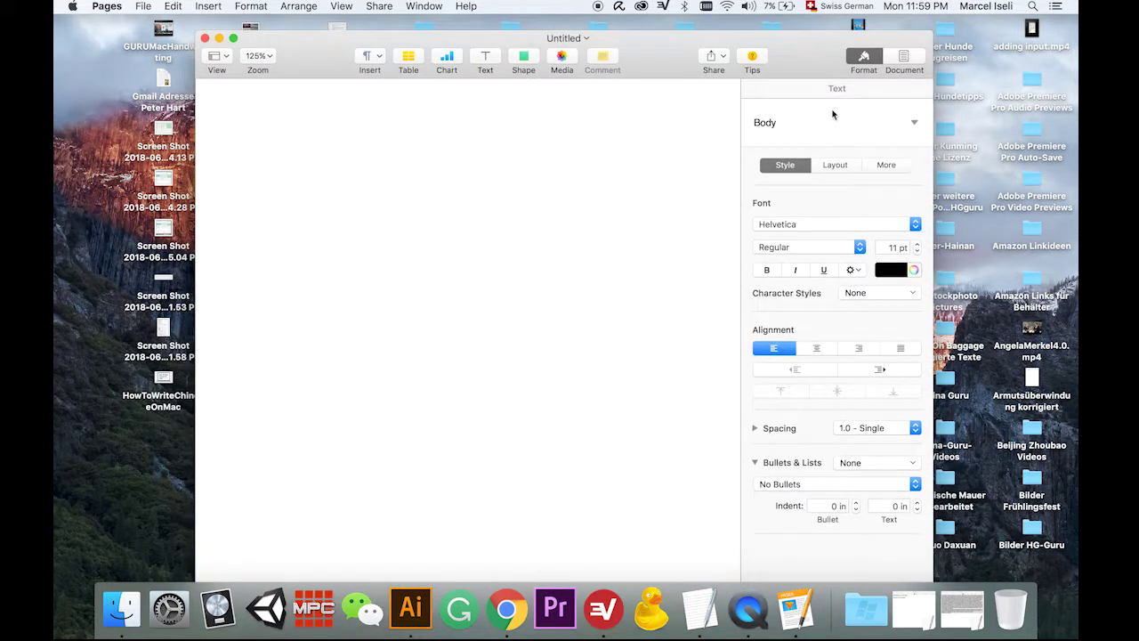
left_click(840, 5)
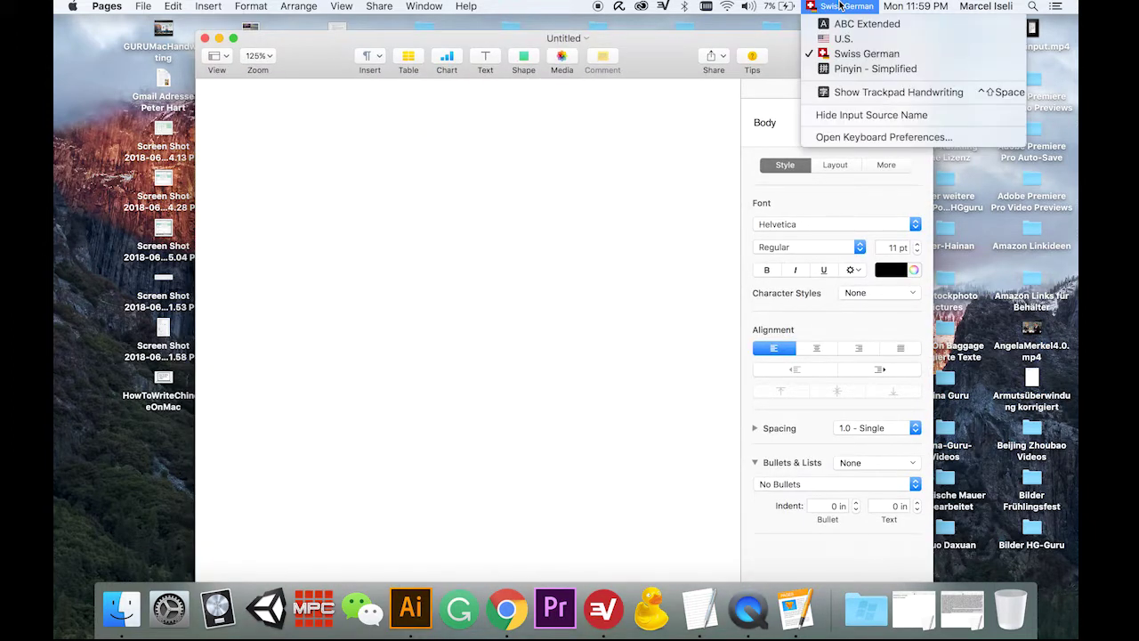
left_click(860, 92)
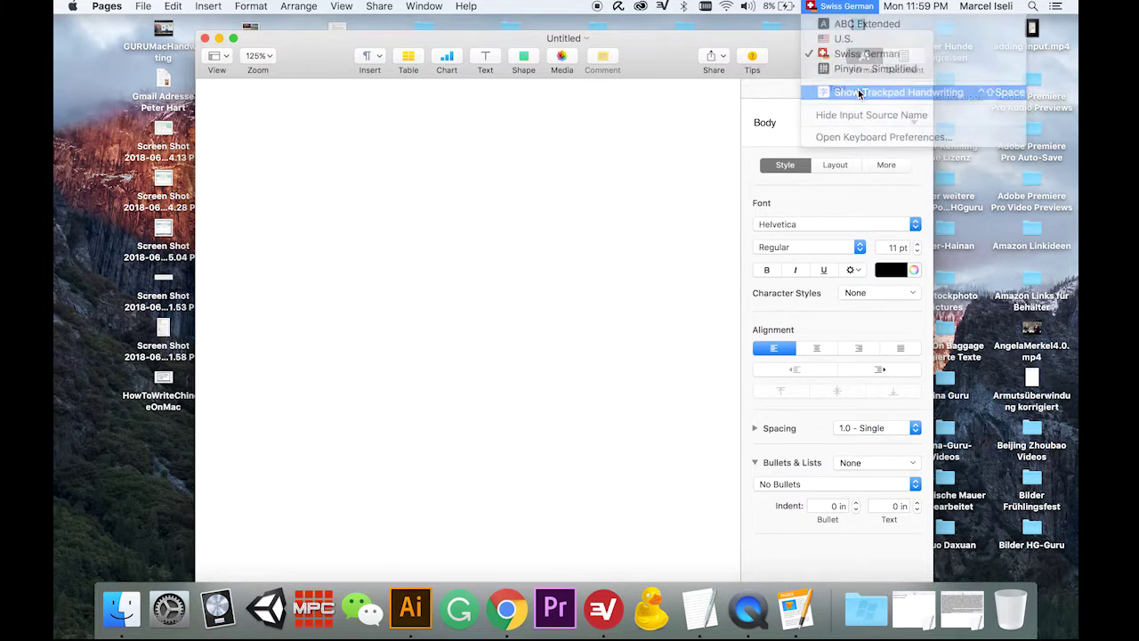
left_click_drag(618, 347, 556, 398)
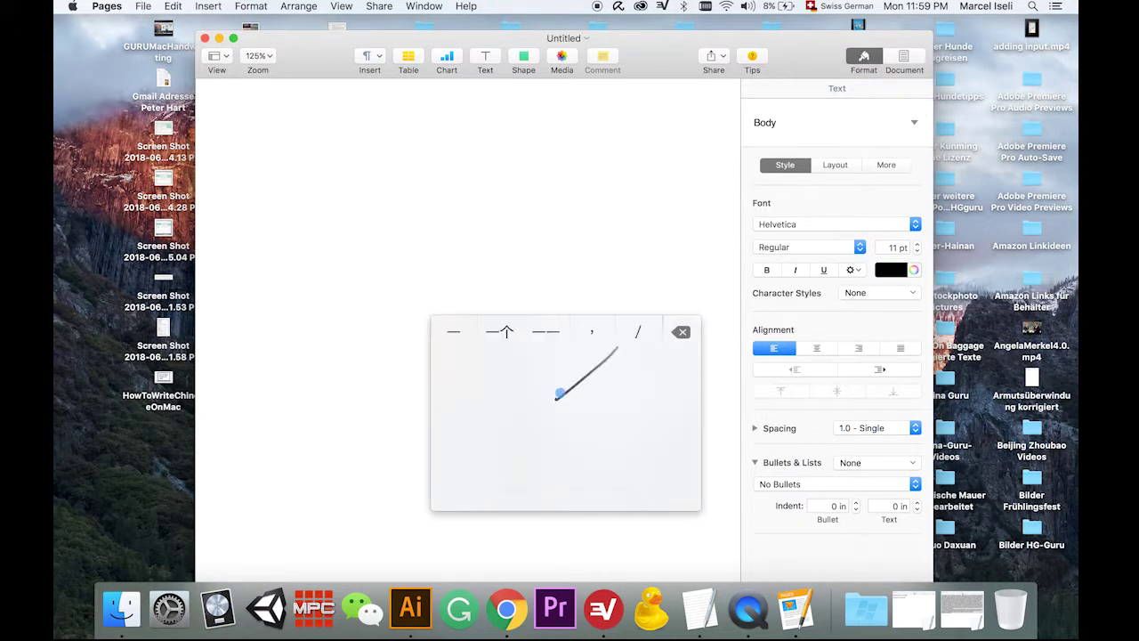
mouse_move(614, 349)
left_mouse_down()
mouse_move(563, 369)
mouse_move(575, 391)
mouse_move(570, 433)
left_mouse_up()
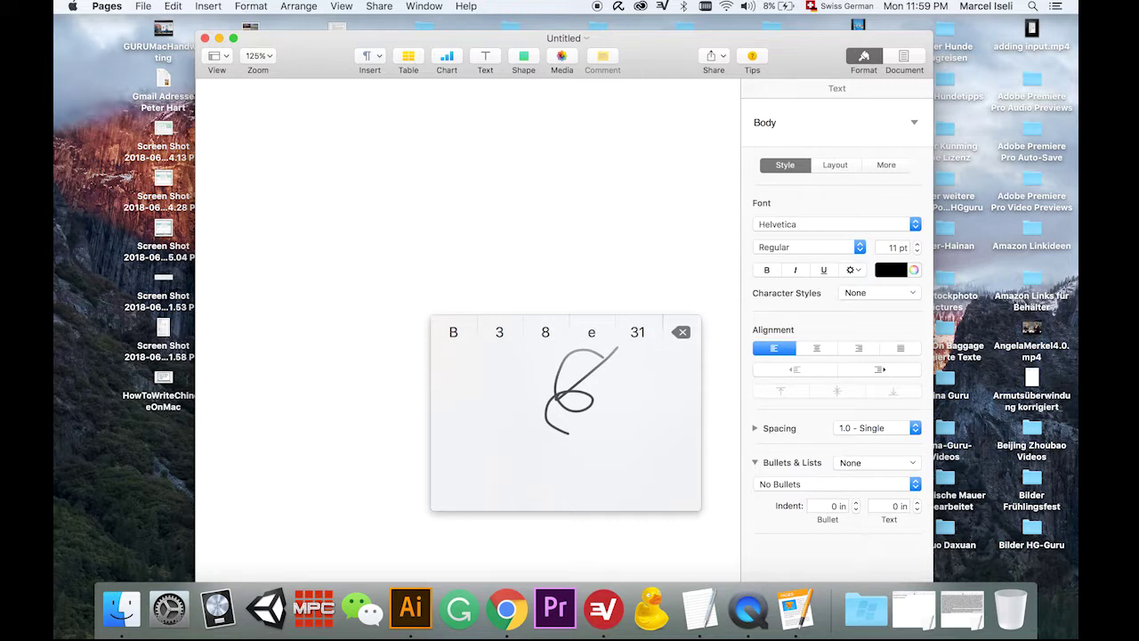
key("BackSpace")
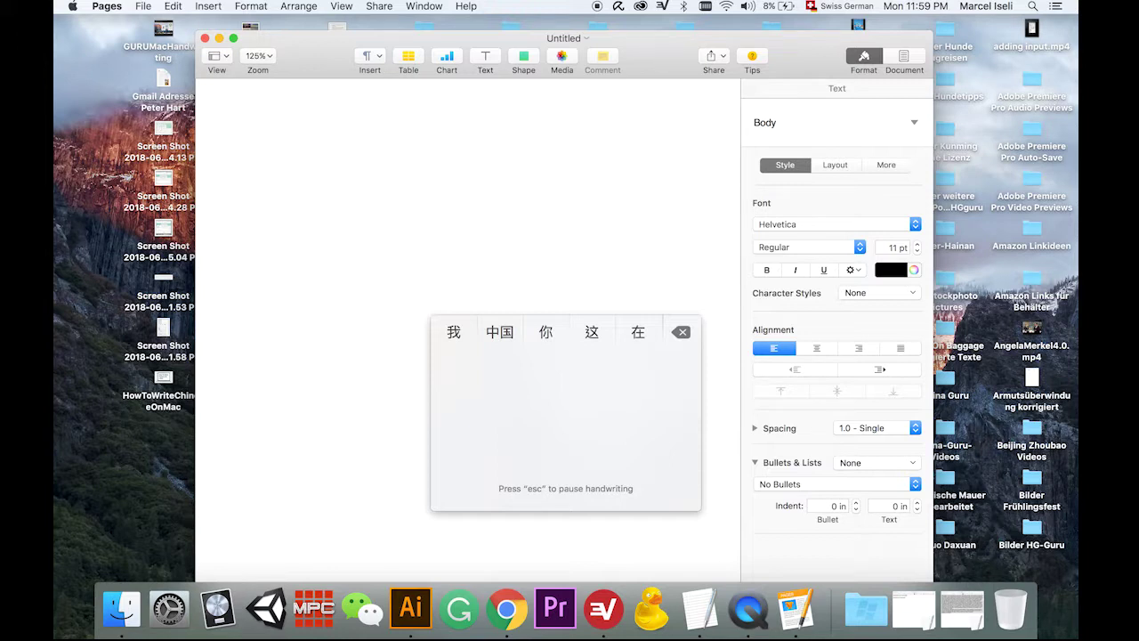
Step: Handwrite 你 on the trackpad pad and commit it into the document
left_click_drag(525, 353, 473, 419)
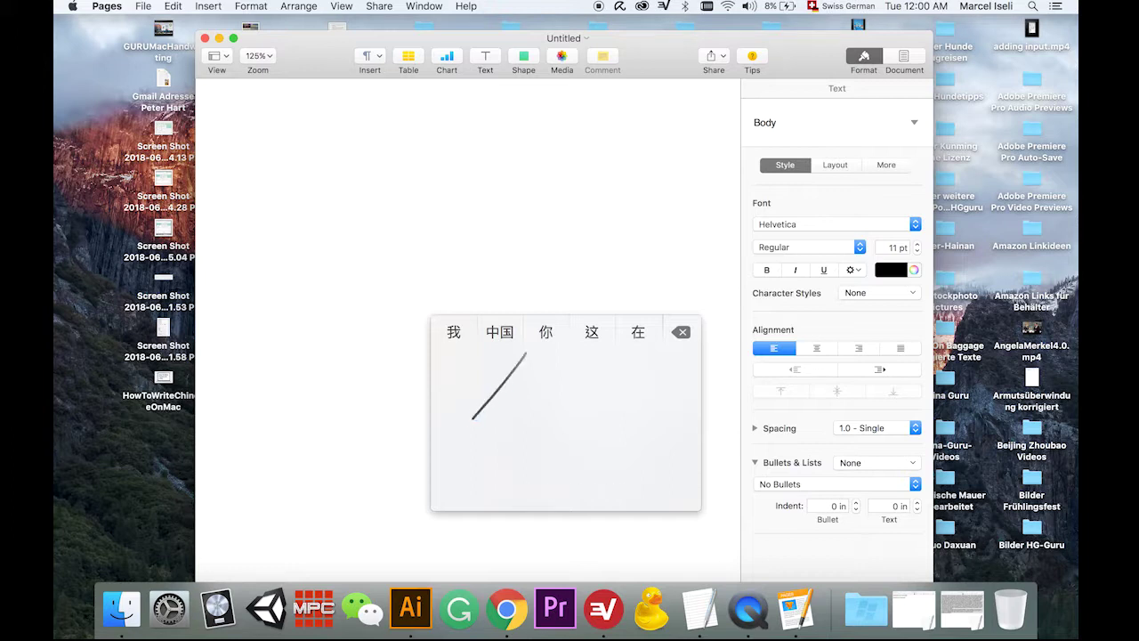
left_click_drag(512, 384, 513, 463)
mouse_move(565, 354)
left_mouse_down()
mouse_move(543, 401)
mouse_move(631, 375)
mouse_move(598, 401)
left_mouse_up()
mouse_move(583, 374)
left_mouse_down()
mouse_move(579, 407)
mouse_move(545, 463)
left_mouse_up()
left_click_drag(552, 408, 526, 440)
left_click_drag(625, 408, 655, 447)
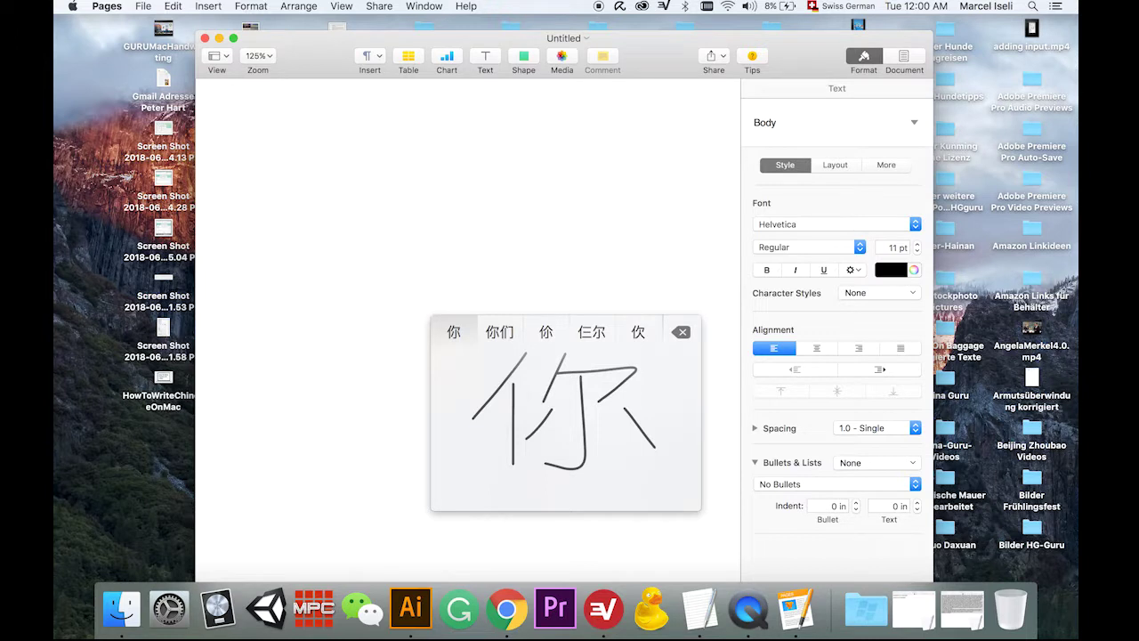
key("Return")
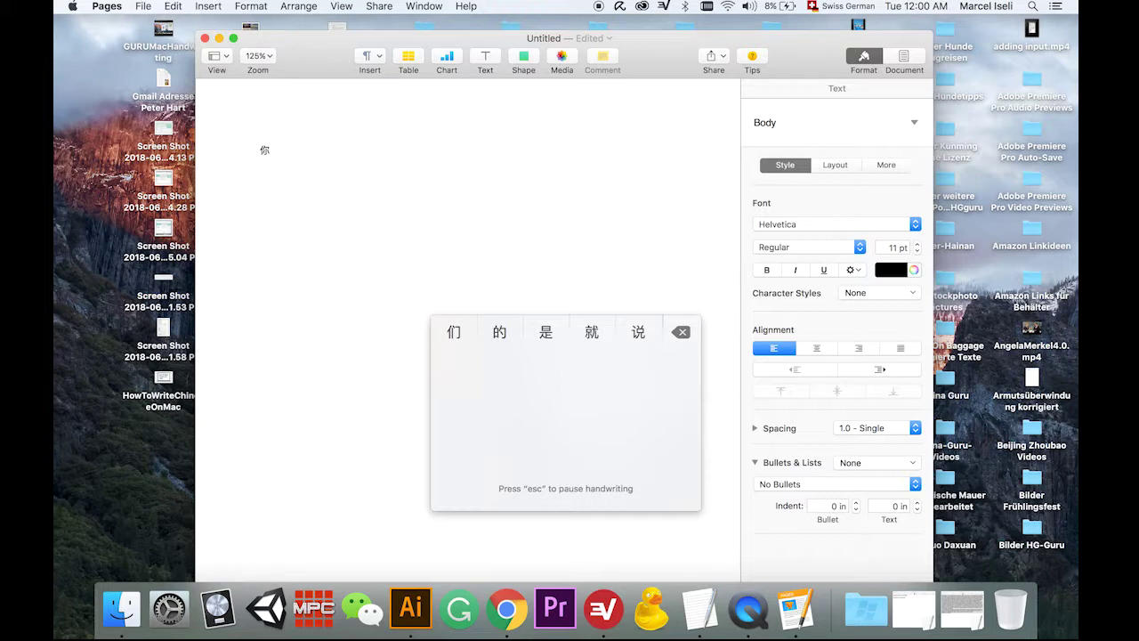
left_click_drag(526, 352, 522, 424)
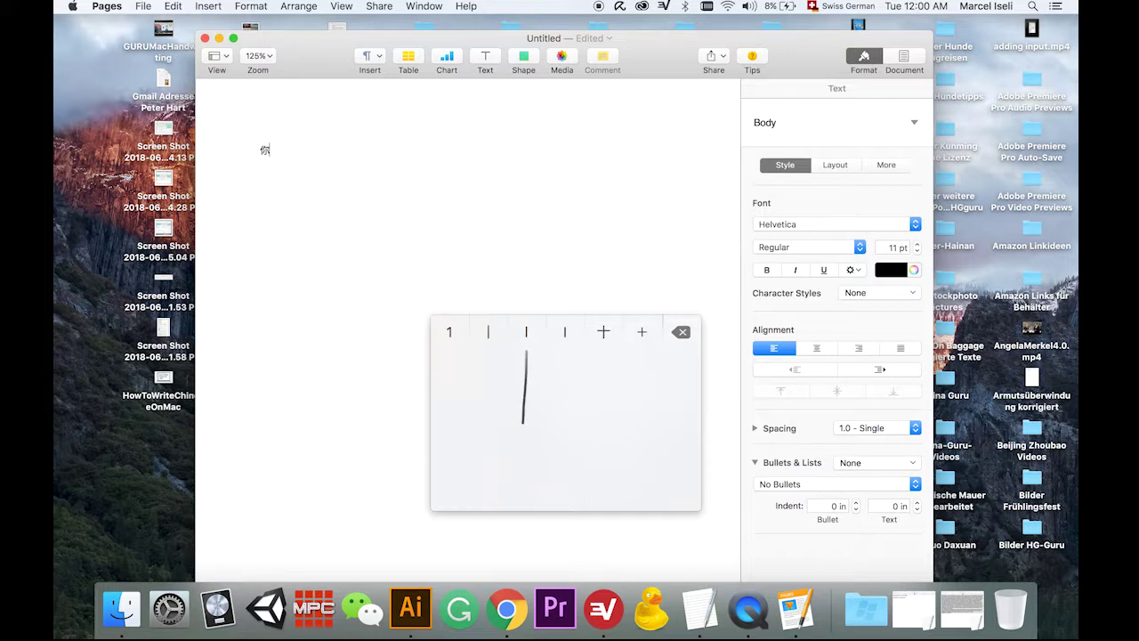
Step: Handwrite 是 after 你, clearing and redrawing a misrecognised first attempt
left_click_drag(526, 354, 558, 433)
left_click_drag(523, 389, 557, 389)
left_click_drag(523, 418, 571, 417)
mouse_move(503, 453)
left_mouse_down()
mouse_move(561, 443)
mouse_move(544, 503)
mouse_move(593, 469)
mouse_move(487, 500)
mouse_move(637, 489)
left_mouse_up()
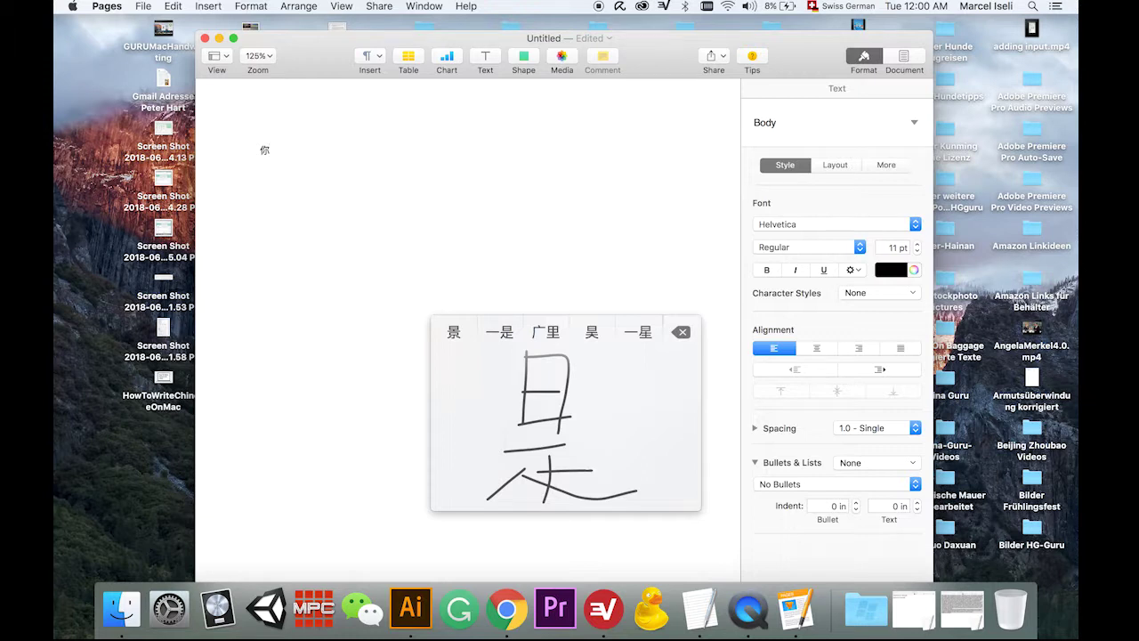
key("Escape")
mouse_move(524, 363)
left_mouse_down()
mouse_move(524, 404)
mouse_move(564, 366)
mouse_move(562, 402)
left_mouse_up()
mouse_move(499, 425)
left_mouse_down()
mouse_move(563, 419)
mouse_move(539, 473)
mouse_move(568, 440)
left_mouse_up()
mouse_move(512, 449)
left_mouse_down()
mouse_move(469, 495)
mouse_move(642, 472)
left_mouse_up()
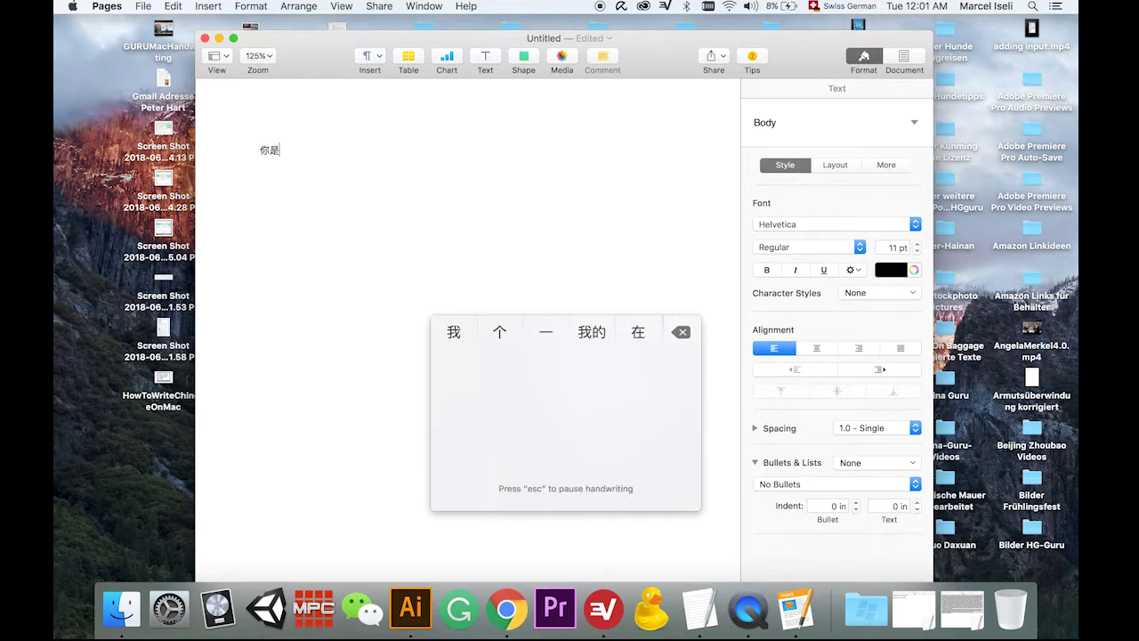
left_click_drag(518, 375, 498, 395)
Step: Handwrite the characters 我 and 的 on the pad
left_click_drag(477, 434, 613, 421)
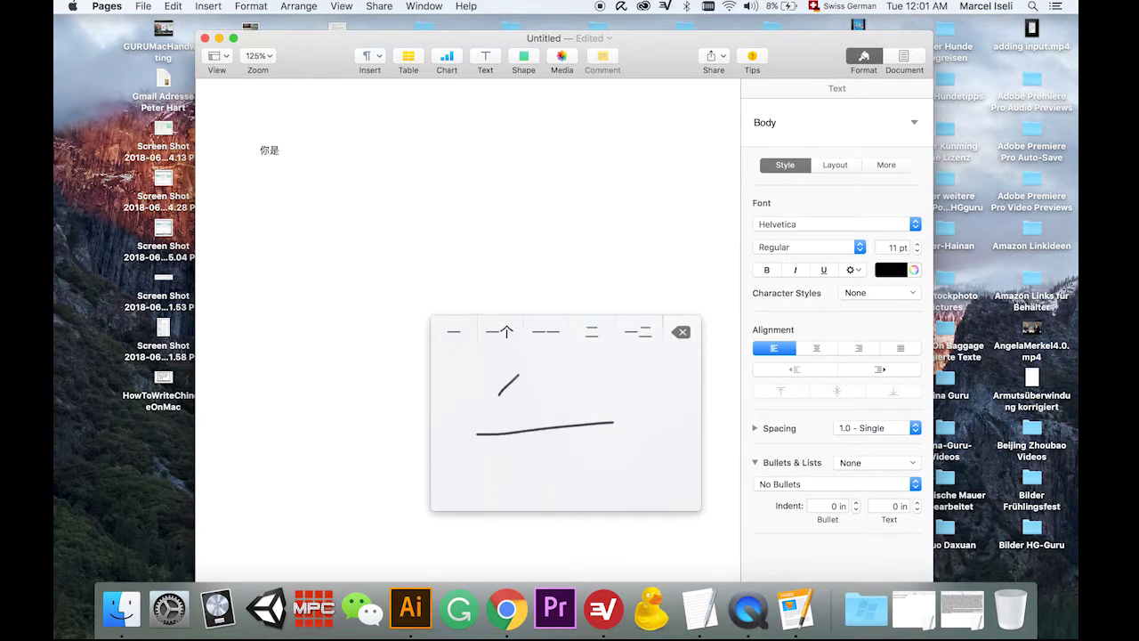
mouse_move(515, 390)
left_mouse_down()
mouse_move(504, 487)
mouse_move(545, 440)
left_mouse_up()
mouse_move(556, 390)
left_mouse_down()
mouse_move(581, 451)
mouse_move(633, 458)
left_mouse_up()
left_click_drag(580, 374, 596, 388)
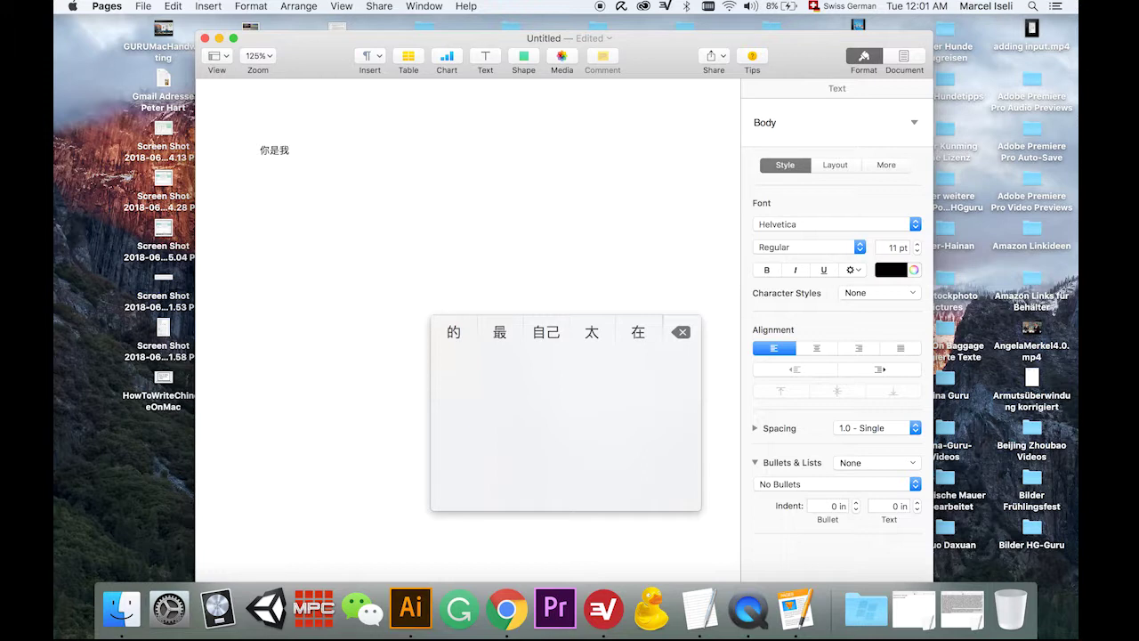
mouse_move(499, 378)
left_mouse_down()
mouse_move(499, 459)
mouse_move(538, 458)
left_mouse_up()
left_click_drag(499, 406, 539, 401)
left_click_drag(500, 456, 539, 445)
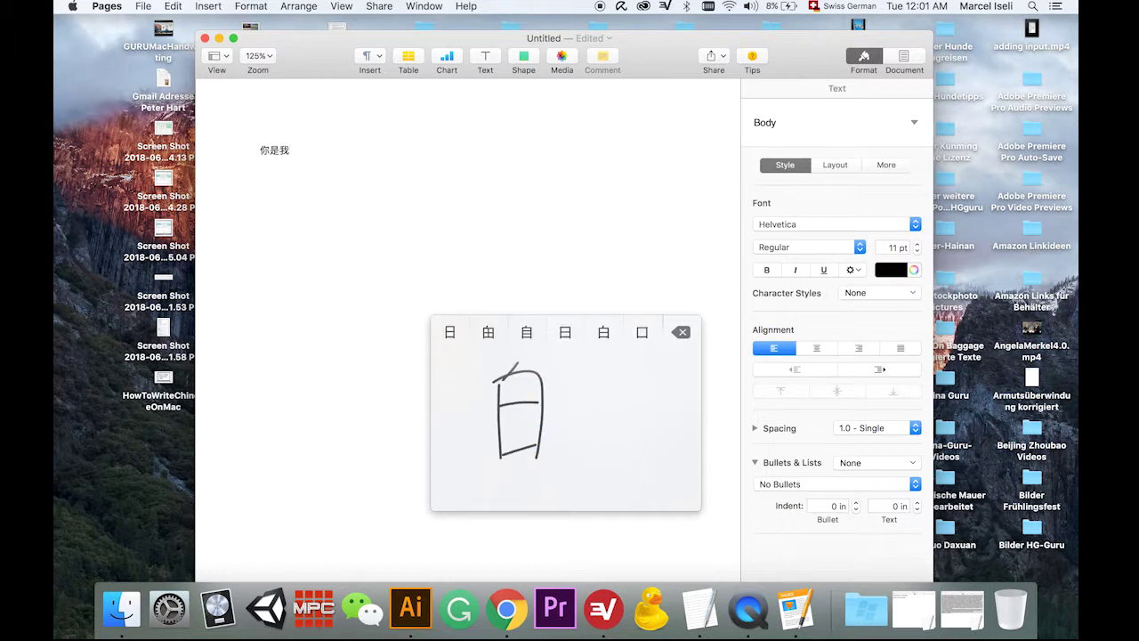
left_click_drag(579, 369, 551, 415)
mouse_move(557, 396)
left_mouse_down()
mouse_move(580, 394)
mouse_move(578, 488)
left_mouse_up()
left_click_drag(570, 434, 586, 447)
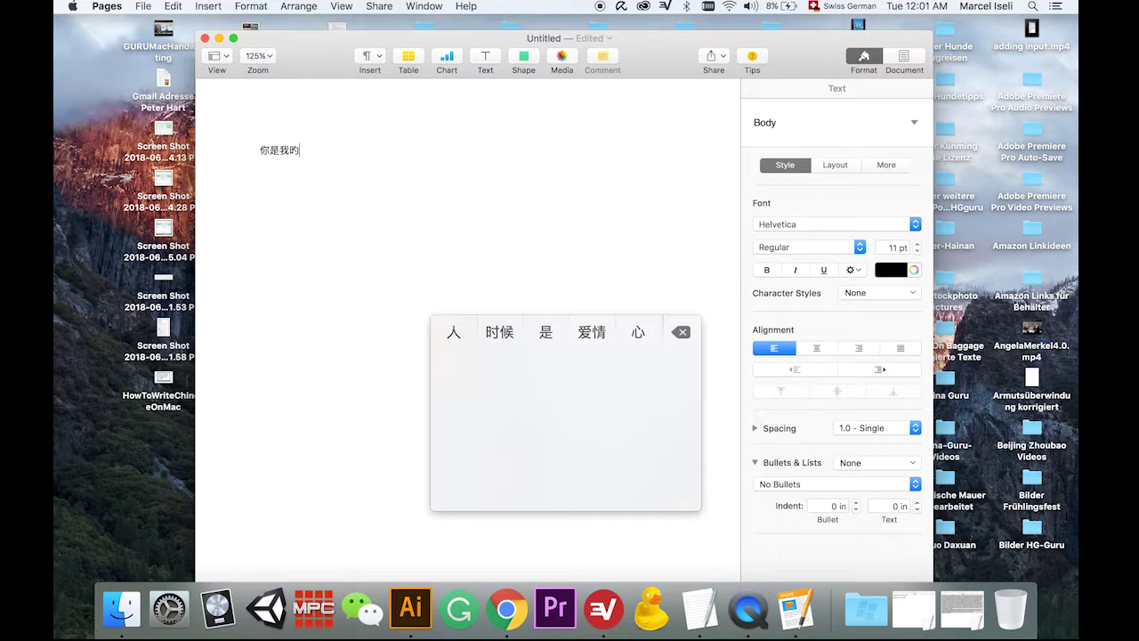
Step: Handwrite 朋 and insert it from the candidate bar
left_click_drag(482, 389, 483, 454)
left_click_drag(486, 365, 519, 474)
left_click_drag(481, 429, 523, 428)
left_click_drag(559, 368, 571, 481)
left_click_drag(561, 412, 594, 411)
left_click_drag(559, 441, 602, 439)
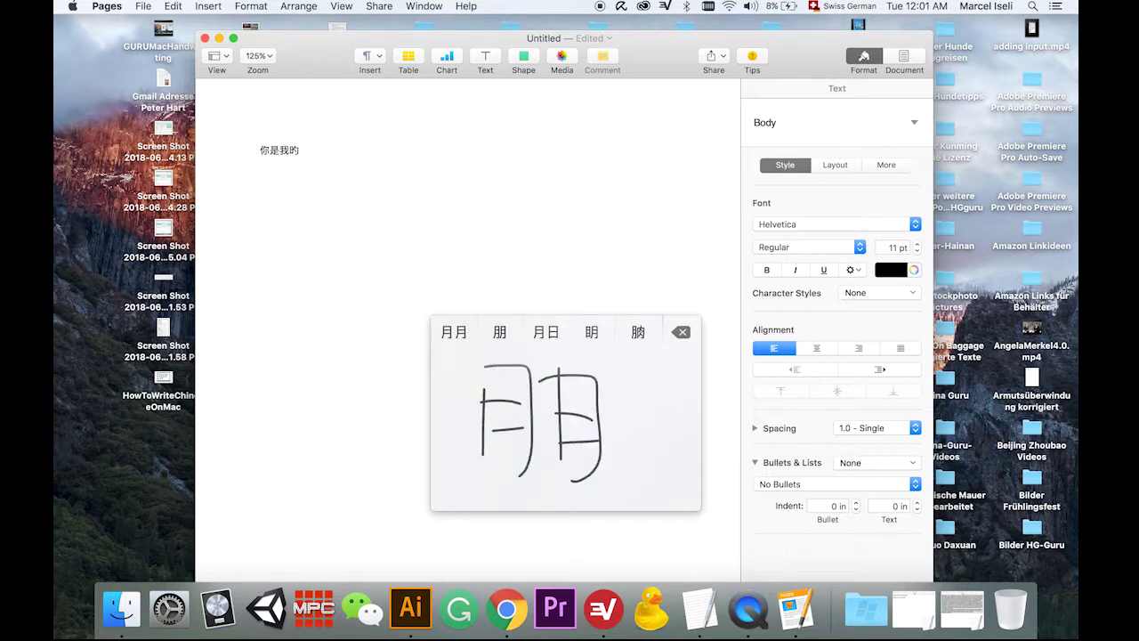
left_click(499, 332)
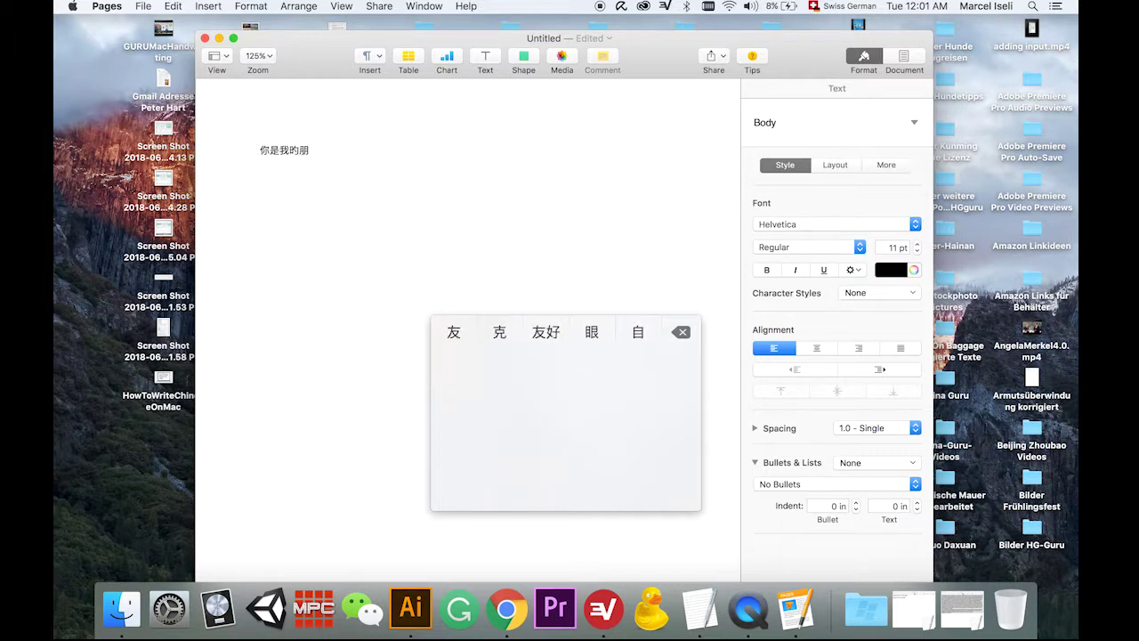
Step: Handwrite 友, insert it from the candidates, and close the handwriting pad
left_click_drag(492, 397, 562, 393)
left_click_drag(546, 381, 511, 465)
mouse_move(516, 418)
left_mouse_down()
mouse_move(509, 490)
mouse_move(614, 482)
left_mouse_up()
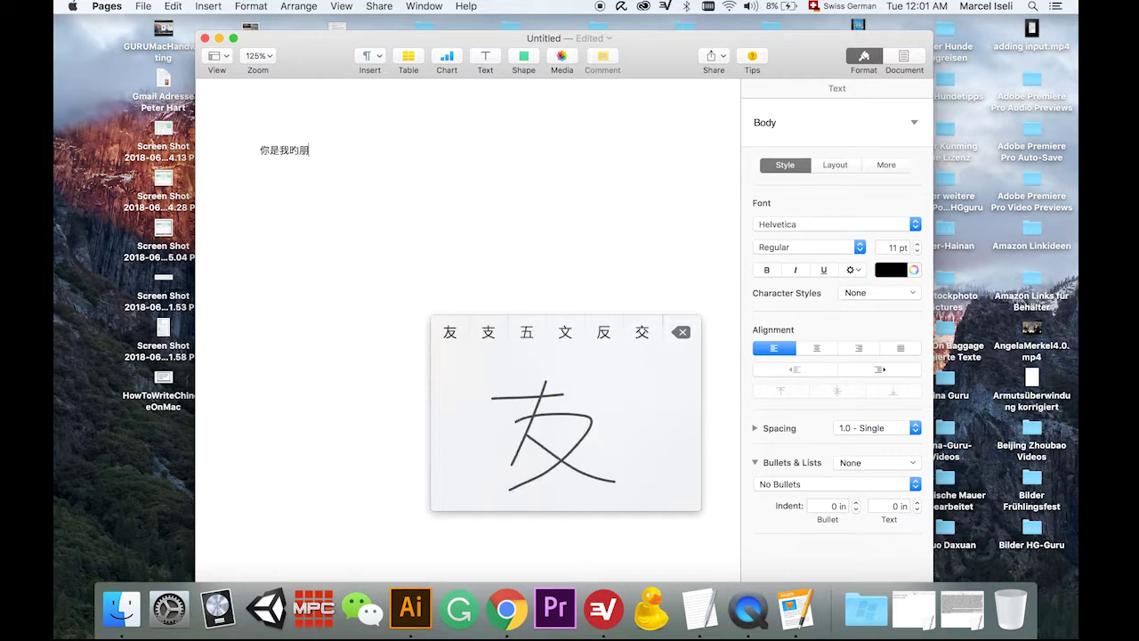
left_click(450, 332)
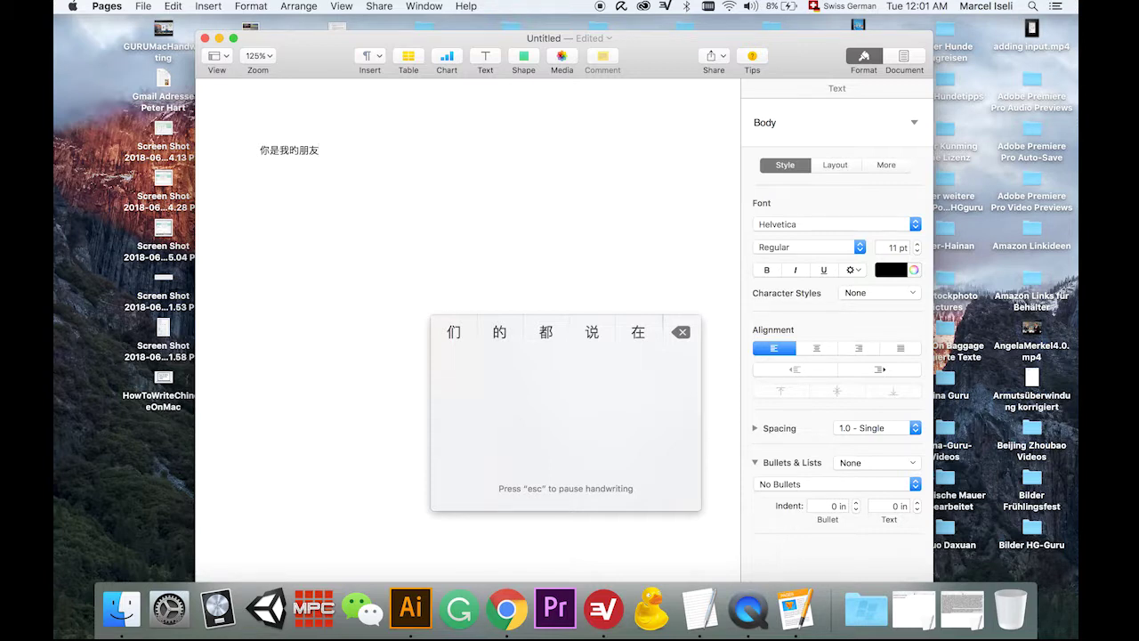
key("Escape")
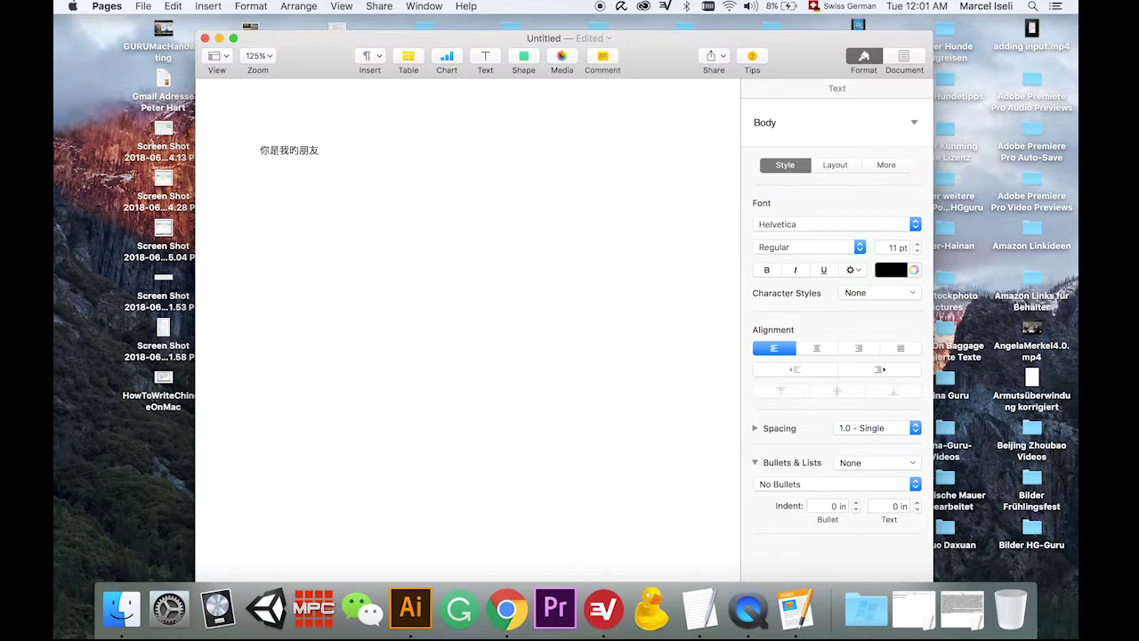